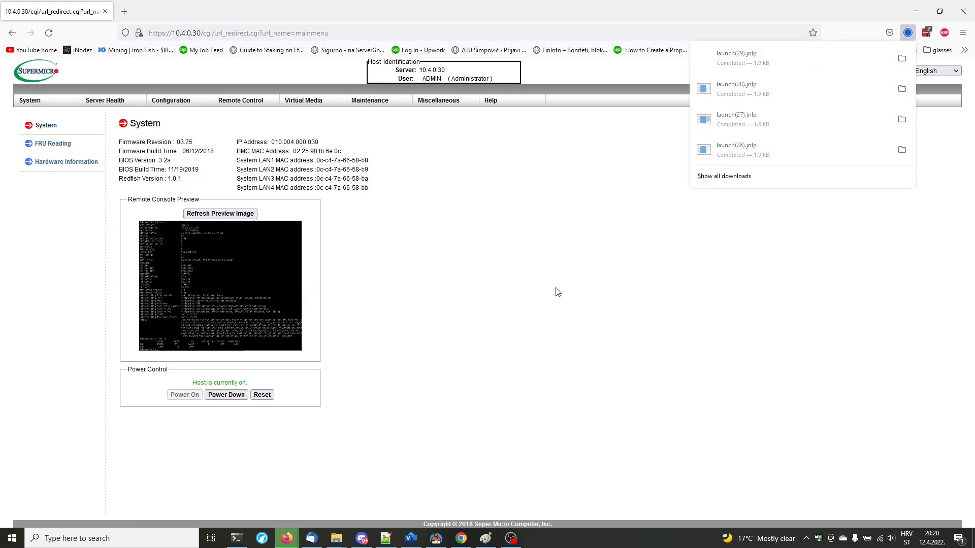
- Launch the downloaded launch(29).jnlp file, allow it to run, and place the server's remote console window higher on the screen
click(761, 58)
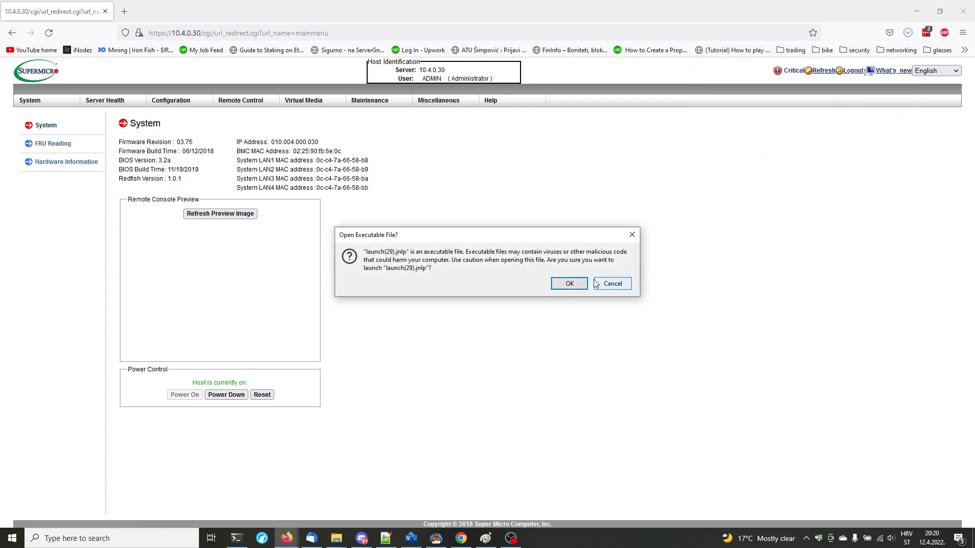
click(574, 285)
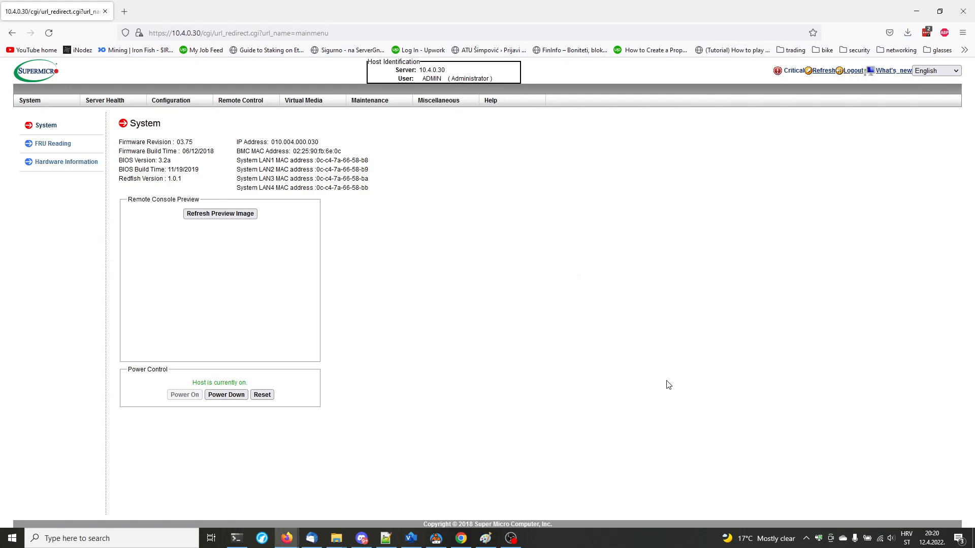
click(560, 299)
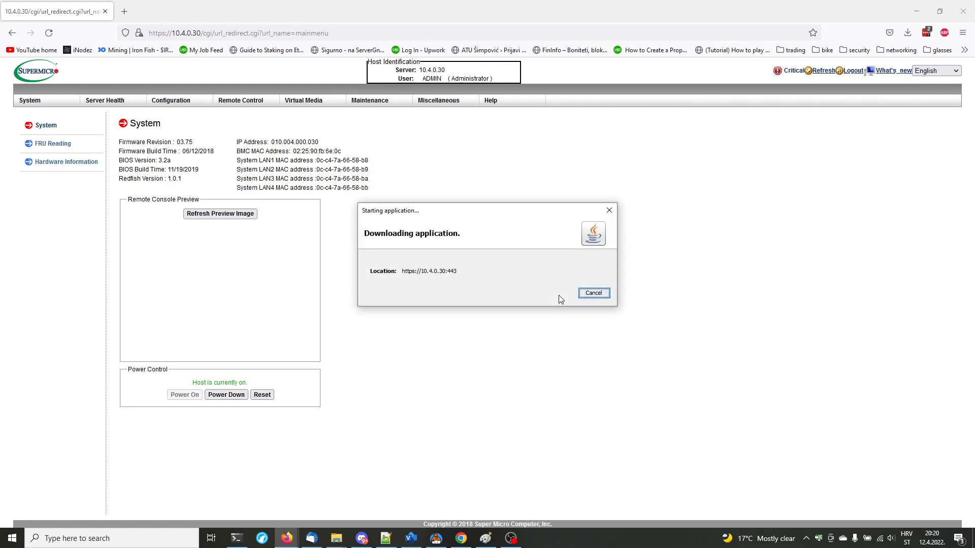
click(560, 311)
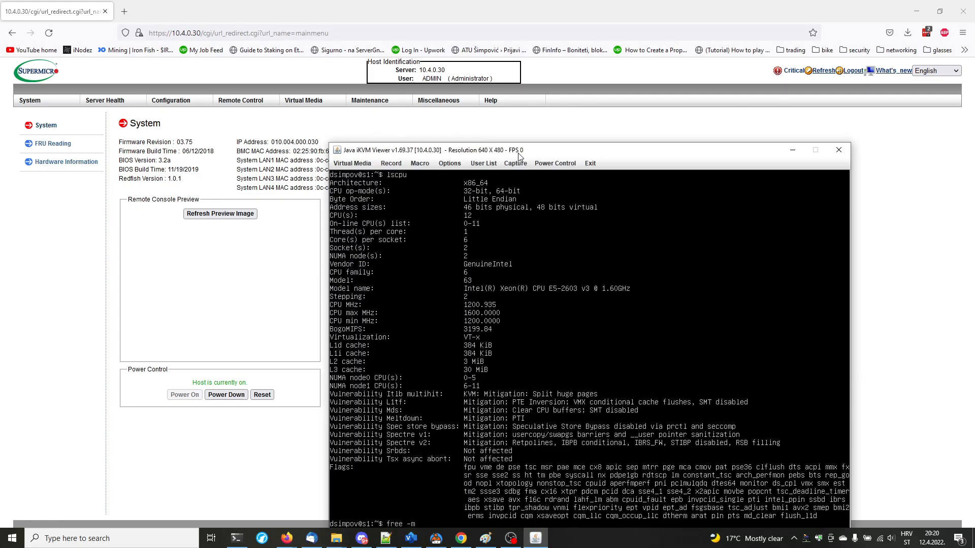
drag(519, 155, 497, 56)
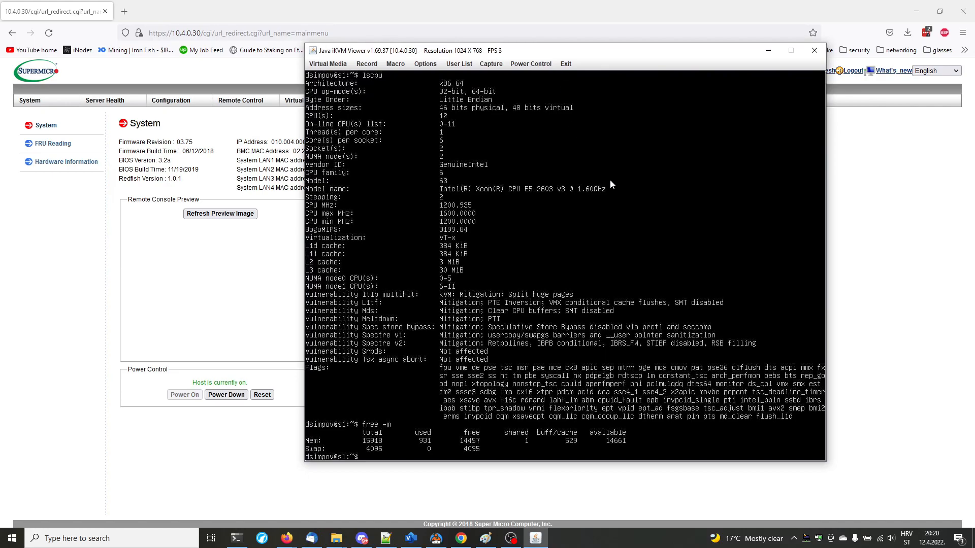
- Run lscpu and free -m in the physical server's console to show its processor and memory details
key(Return)
key(Return)
key(Return)
key(Return)
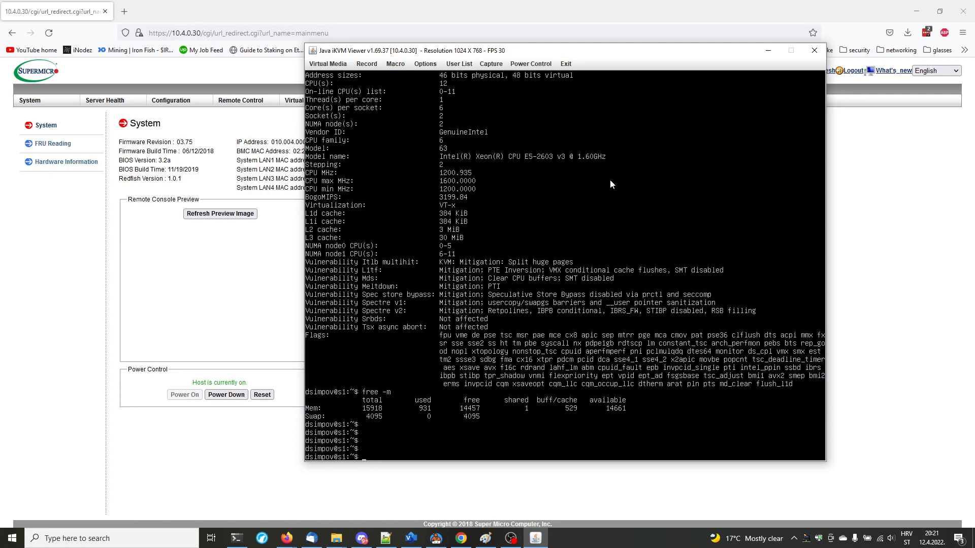
text(LSCPU)
key(Return)
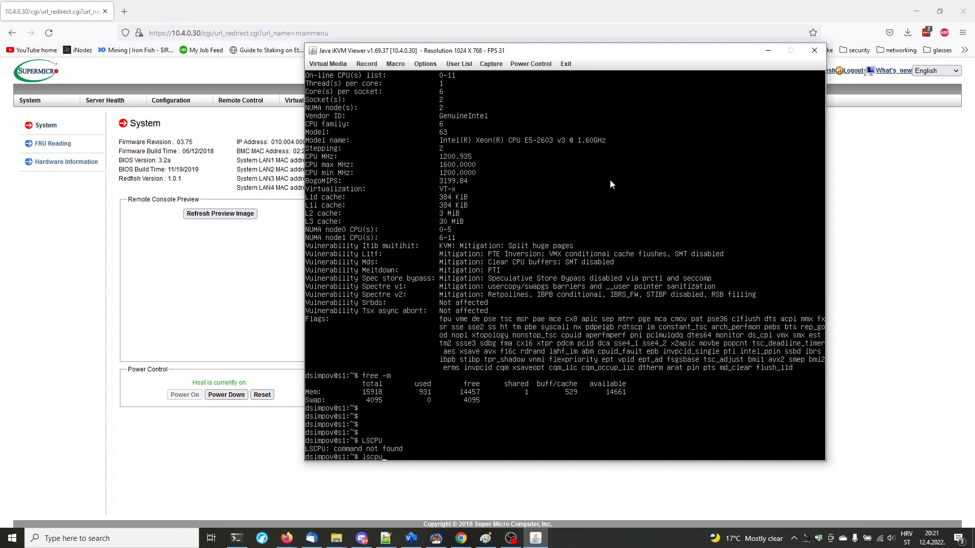
key(Return)
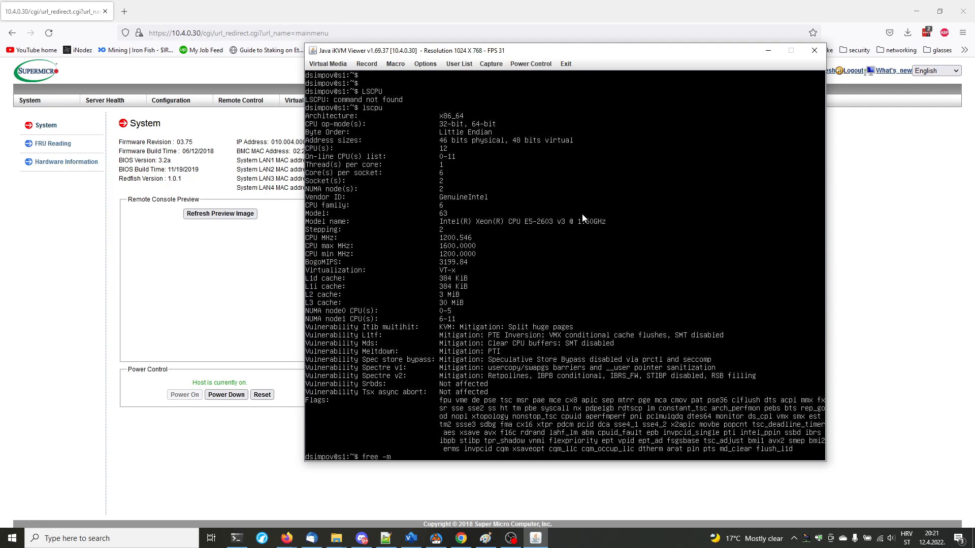
key(Return)
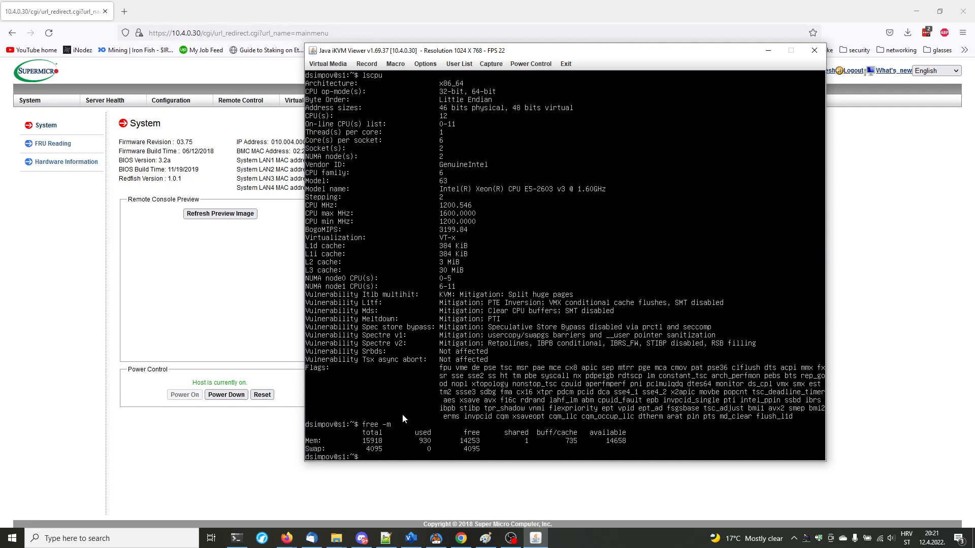
- Inspect the server's ens2 network interface with ip a, dmesg | grep ens2 and cat /sys/class/net/ens2/speed
text(ip a)
key(Return)
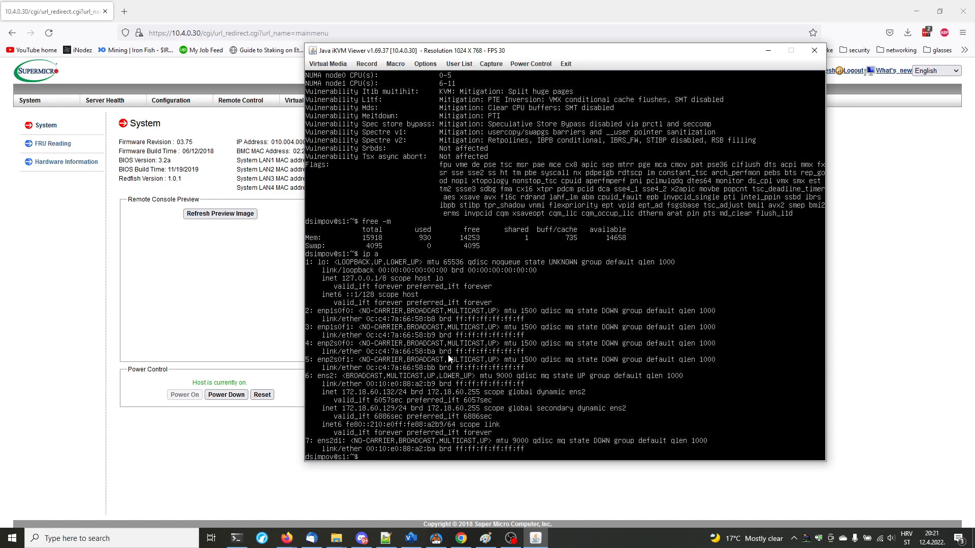
text(dmesg | grep ens2)
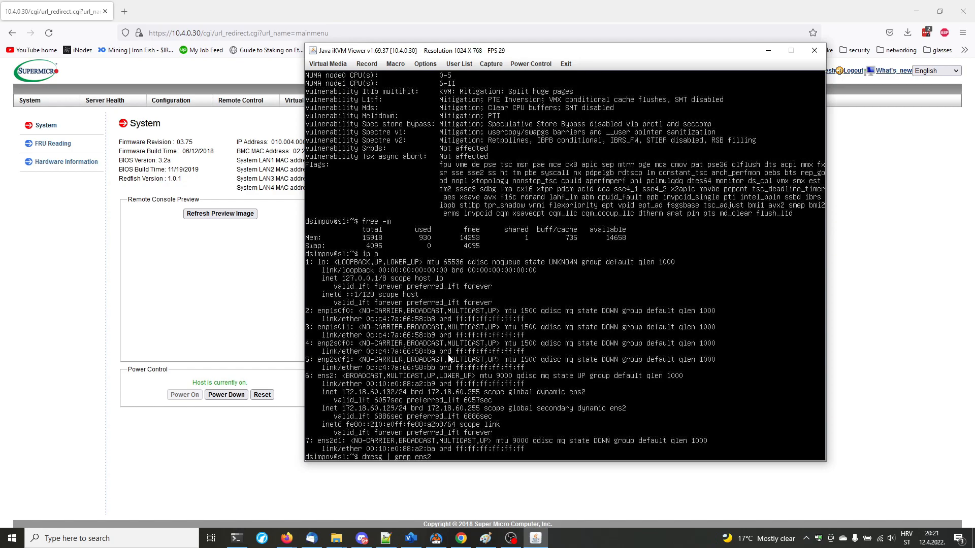
key(Return)
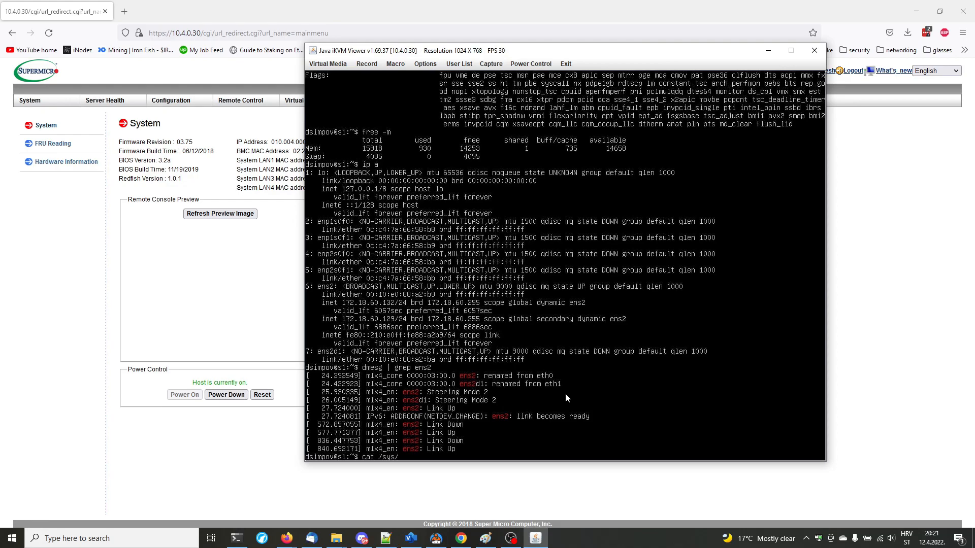
text(class/net/ens2/speed)
key(Return)
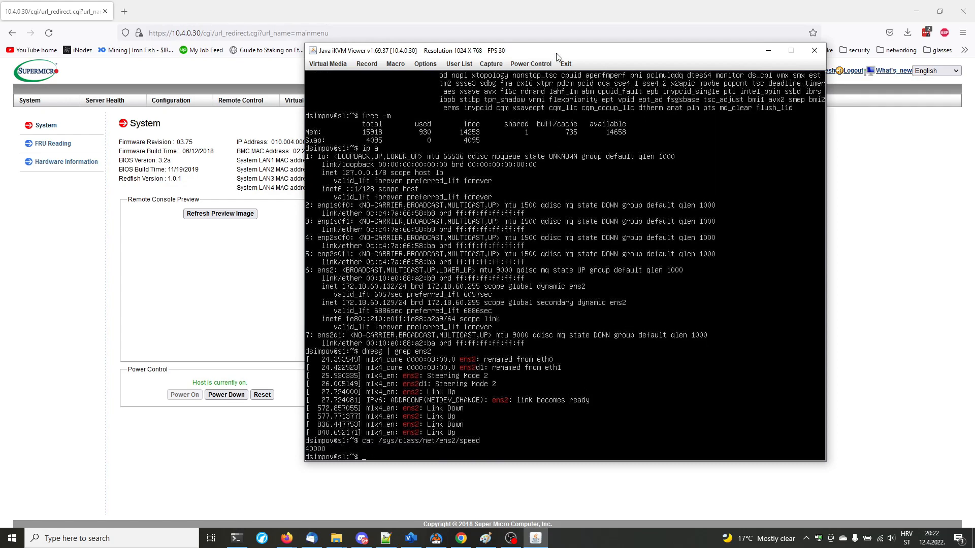
- Switch to the network diagram in Paint and circle the Physical server in red
drag(558, 54, 617, 60)
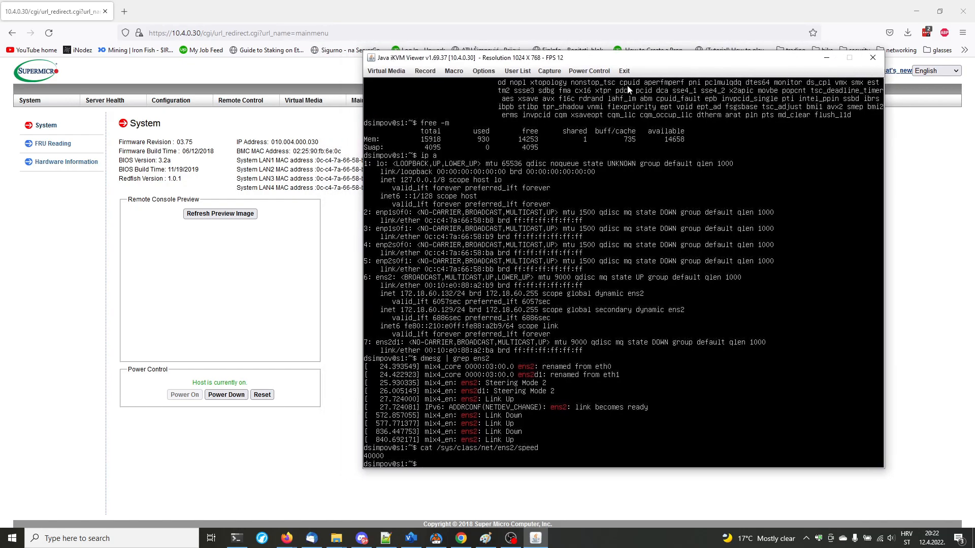
click(486, 538)
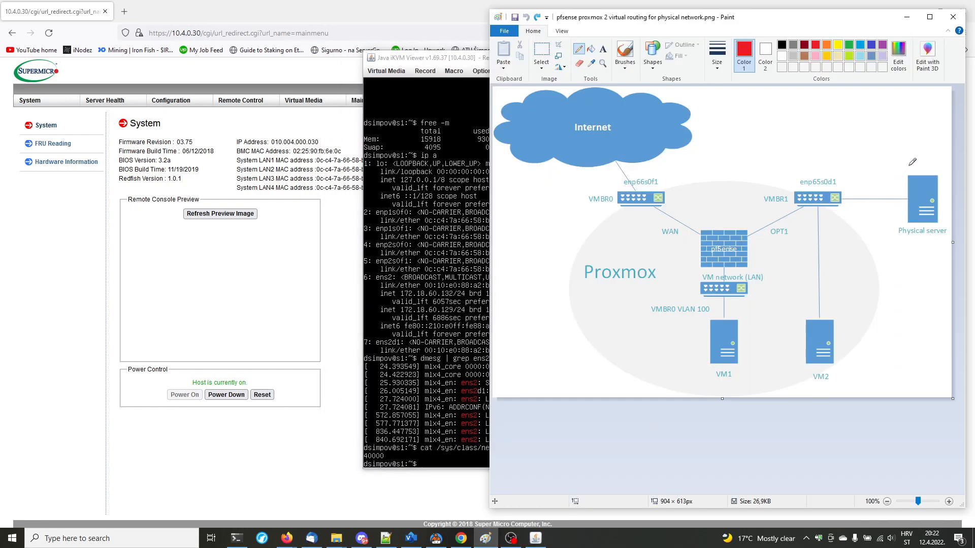
mouse_move(909, 163)
mouse_down()
mouse_move(951, 197)
mouse_move(888, 172)
mouse_up()
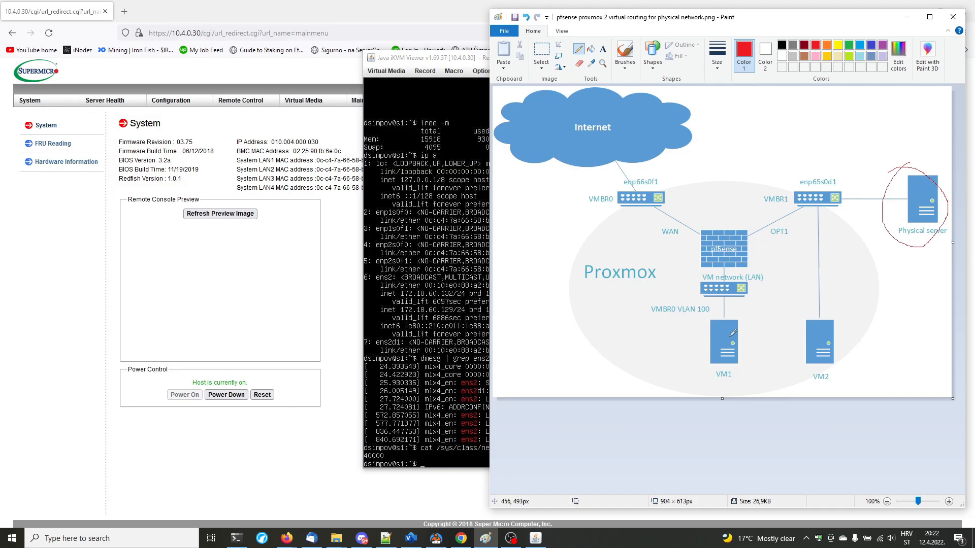
- Clear away the server management windows, switch to Proxmox, and open the console of virtual machine 100 (ubuntu)
click(462, 61)
click(426, 12)
click(915, 6)
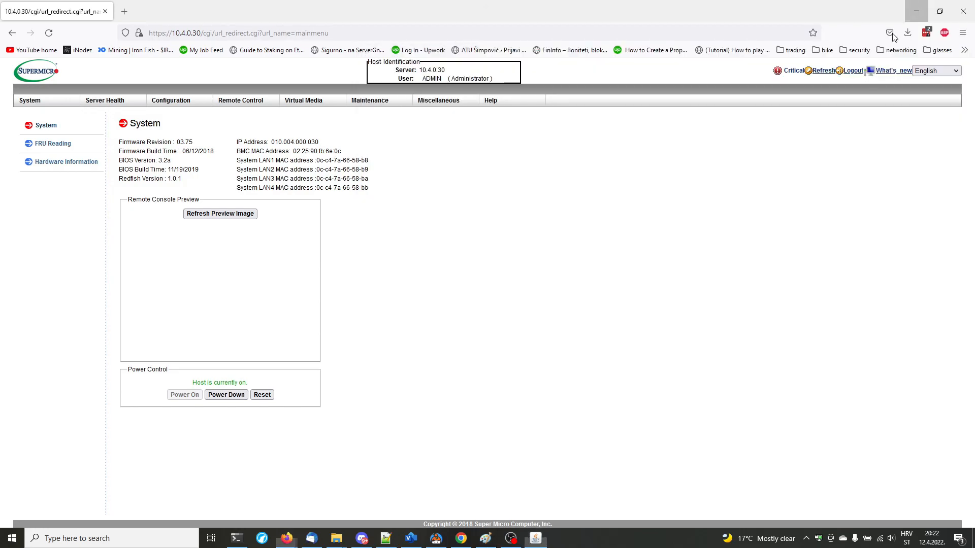
click(483, 539)
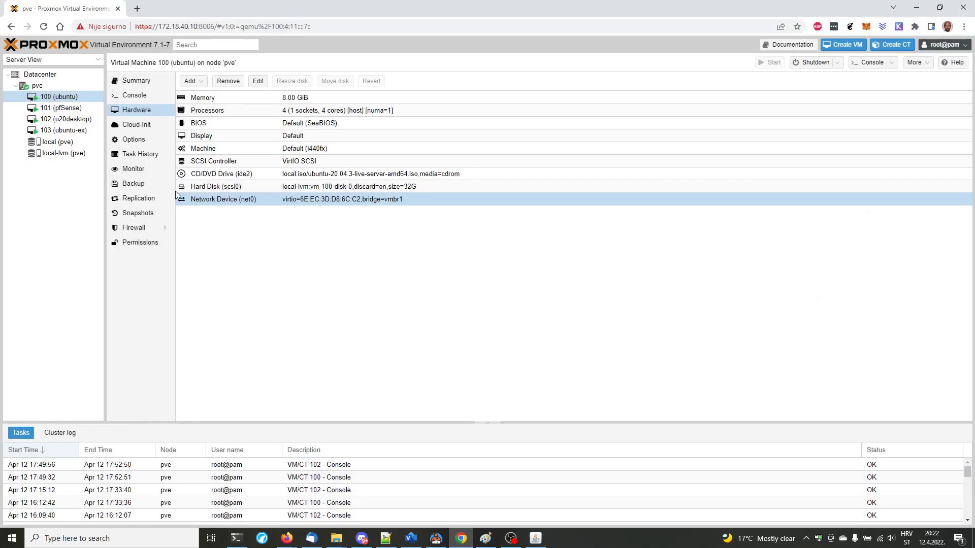
double_click(57, 98)
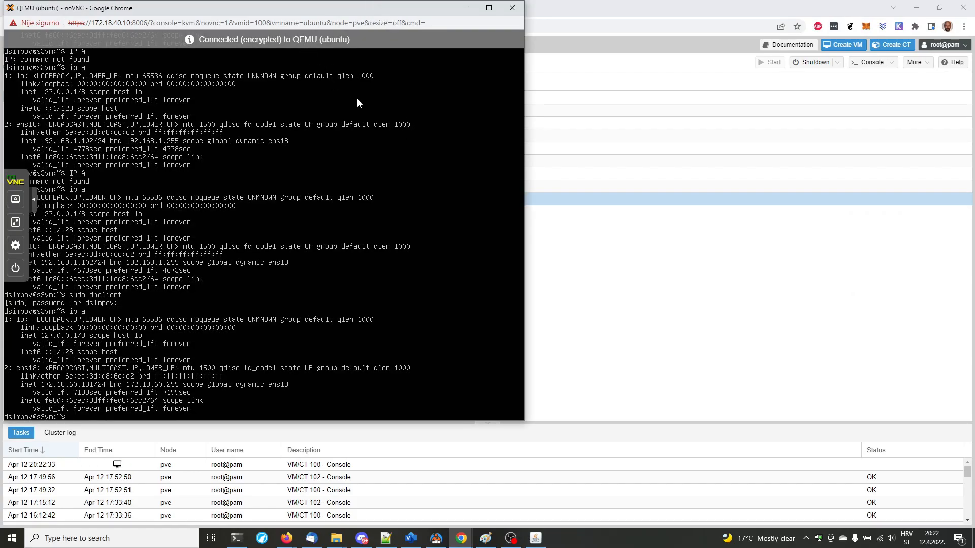
- Run ip a in the ubuntu virtual machine's console to list its network addresses
text(IP A)
key(Return)
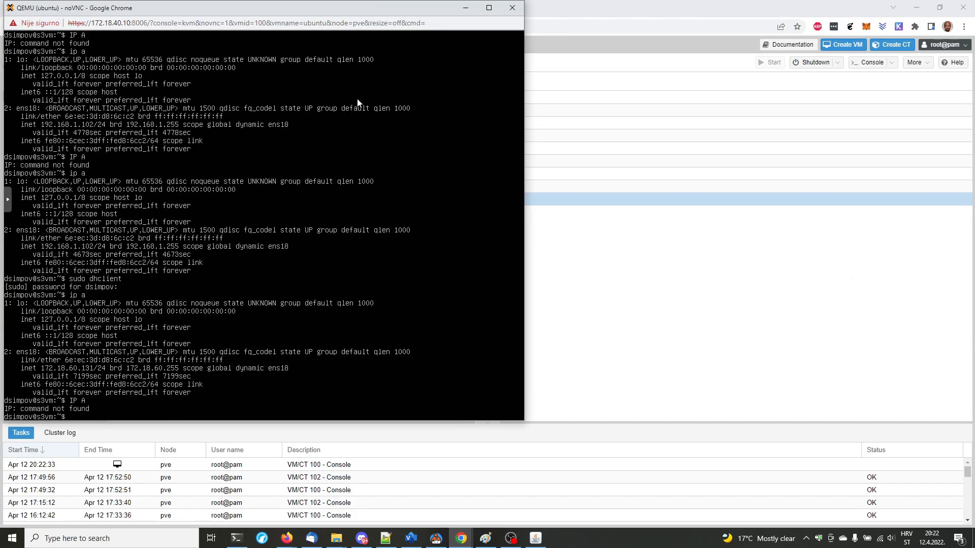
text(ip a)
key(Return)
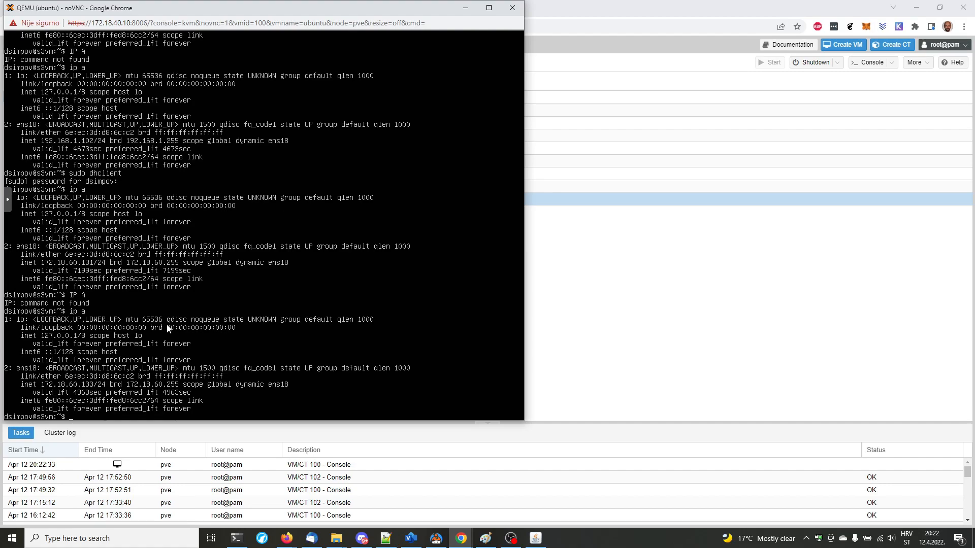
drag(246, 8, 370, 47)
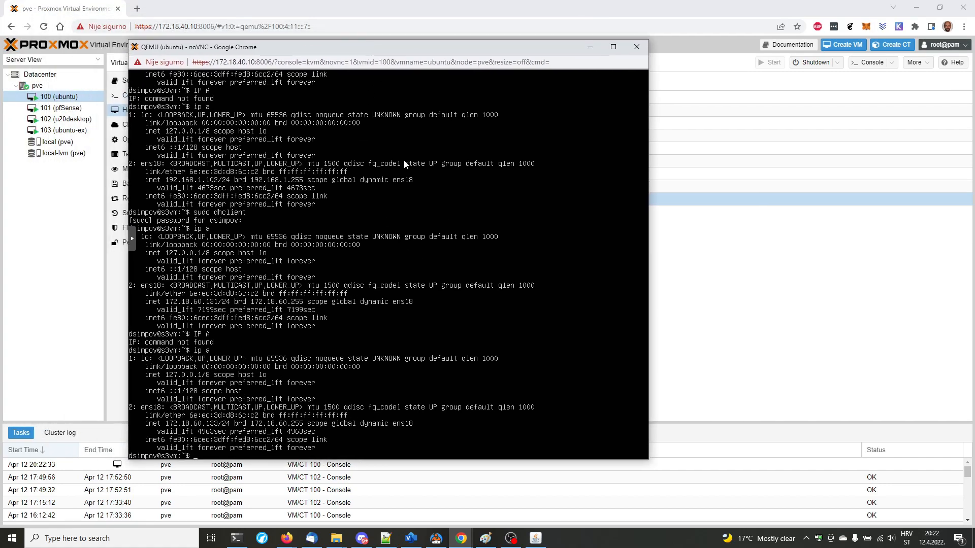
- On the Paint diagram, circle VM2 and draw a red arrow from the Physical server through VMBR1 to pfSense
click(485, 539)
mouse_move(838, 311)
mouse_down()
mouse_move(797, 299)
mouse_move(892, 335)
mouse_move(854, 296)
mouse_up()
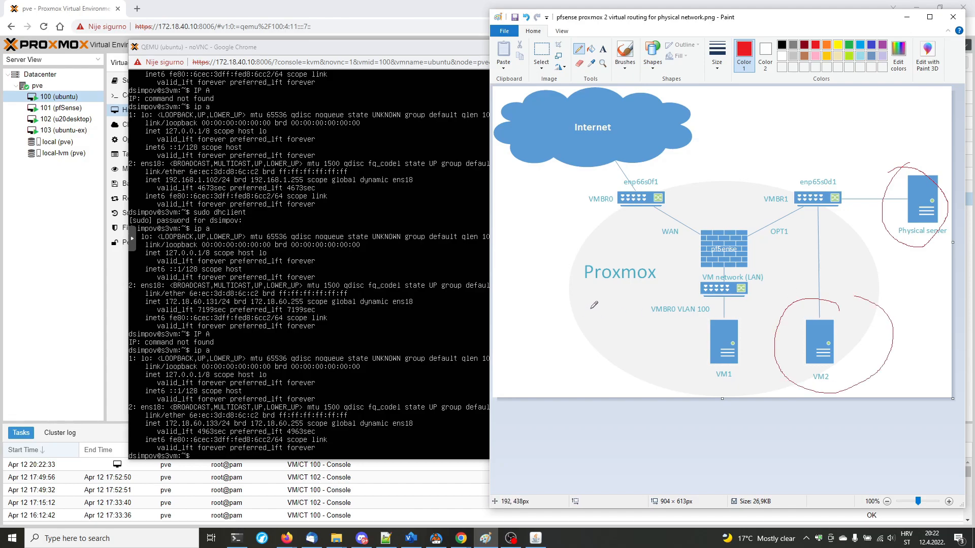
drag(392, 54, 416, 89)
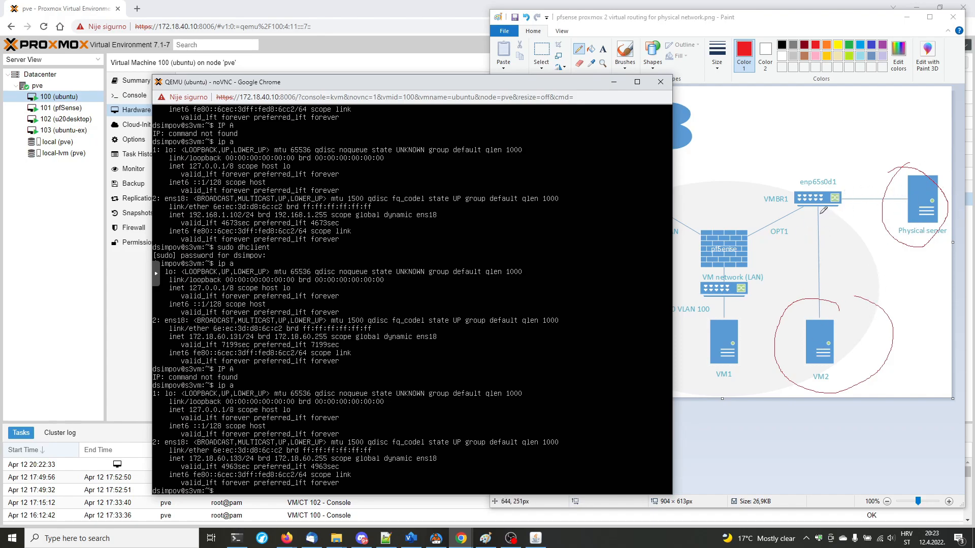
mouse_move(898, 202)
mouse_down()
mouse_move(848, 201)
mouse_move(768, 229)
mouse_move(754, 248)
mouse_move(762, 244)
mouse_up()
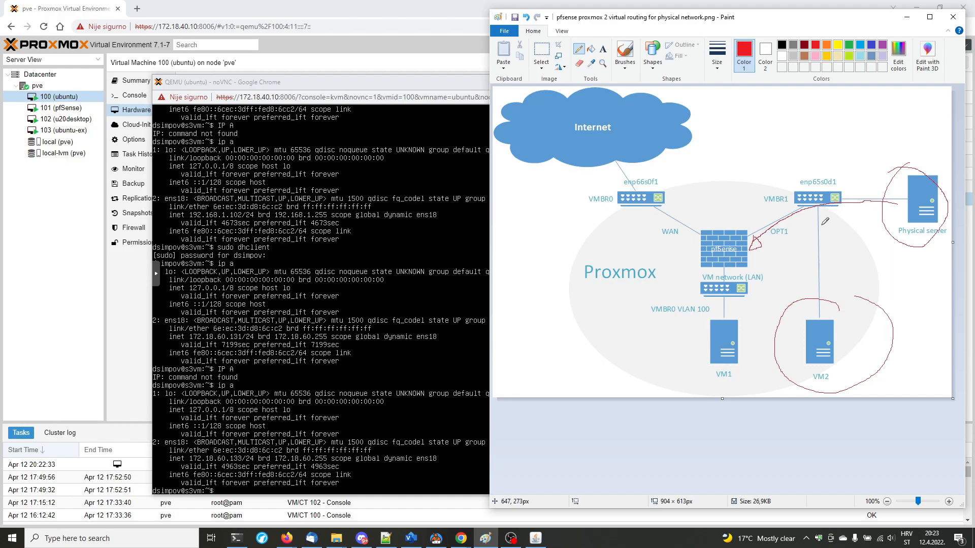
mouse_move(803, 220)
mouse_down()
mouse_move(764, 228)
mouse_move(802, 241)
mouse_up()
- Undo all the red annotations on the network diagram
key(ctrl+z)
key(ctrl+z)
key(ctrl+z)
key(ctrl+z)
key(ctrl+z)
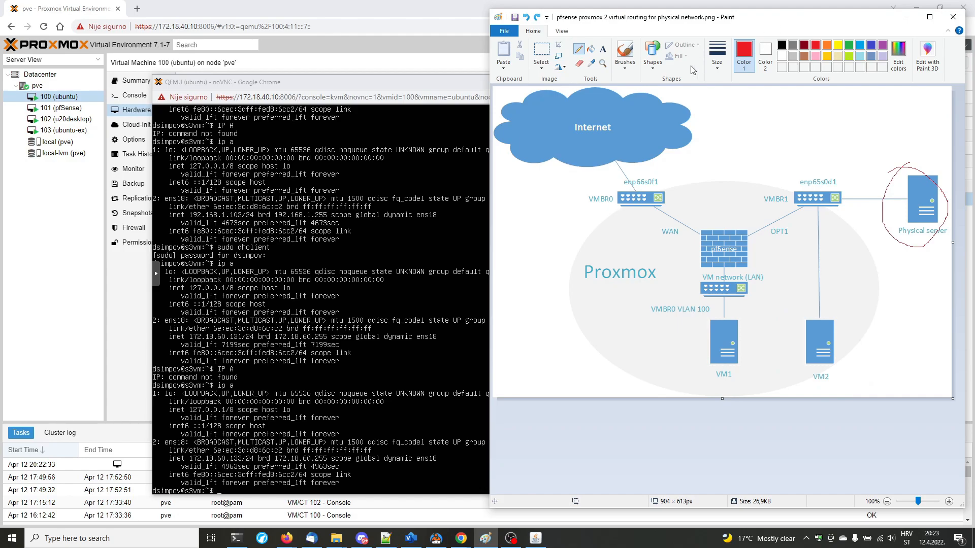
key(ctrl+z)
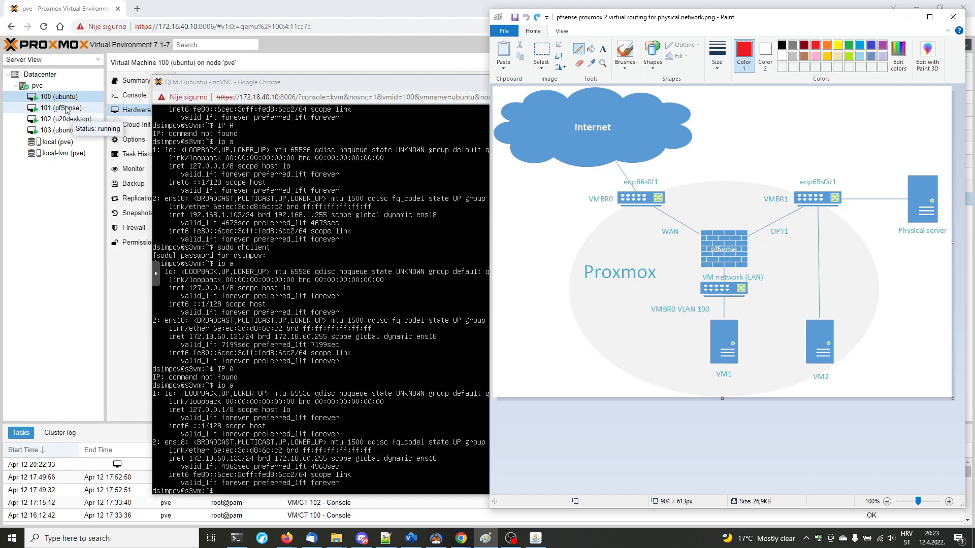
- Check the bridge of virtual machine 100's network device in Proxmox, and circle the VMBR1 label on the Paint diagram
click(58, 97)
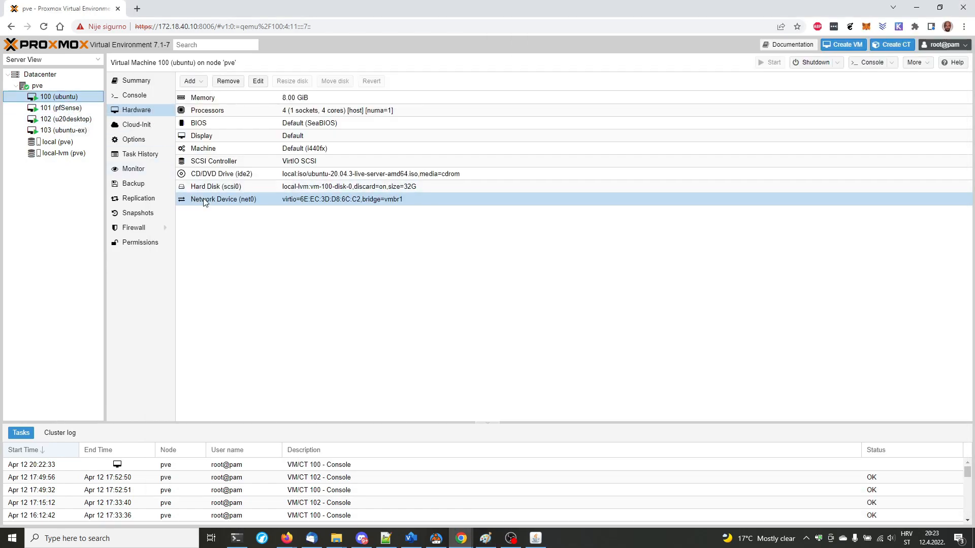
click(398, 201)
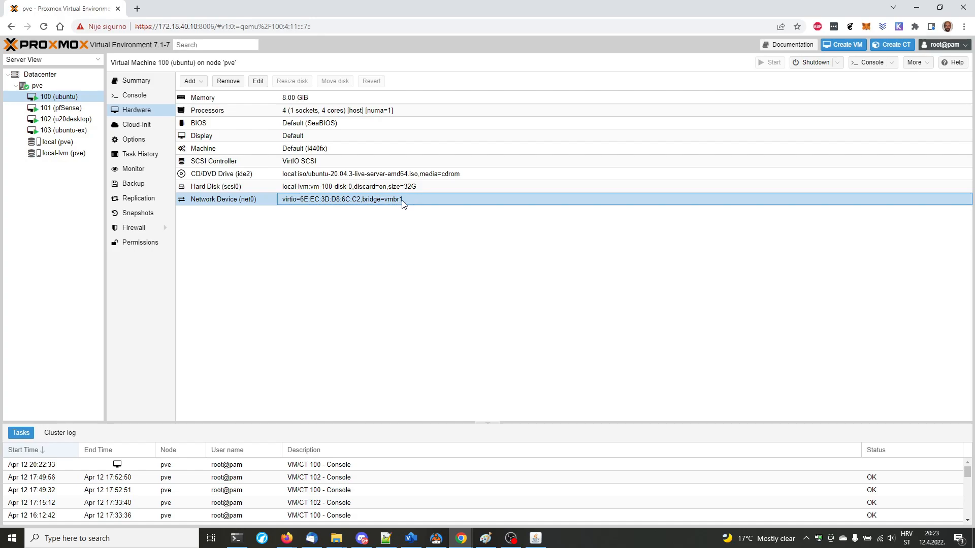
click(486, 539)
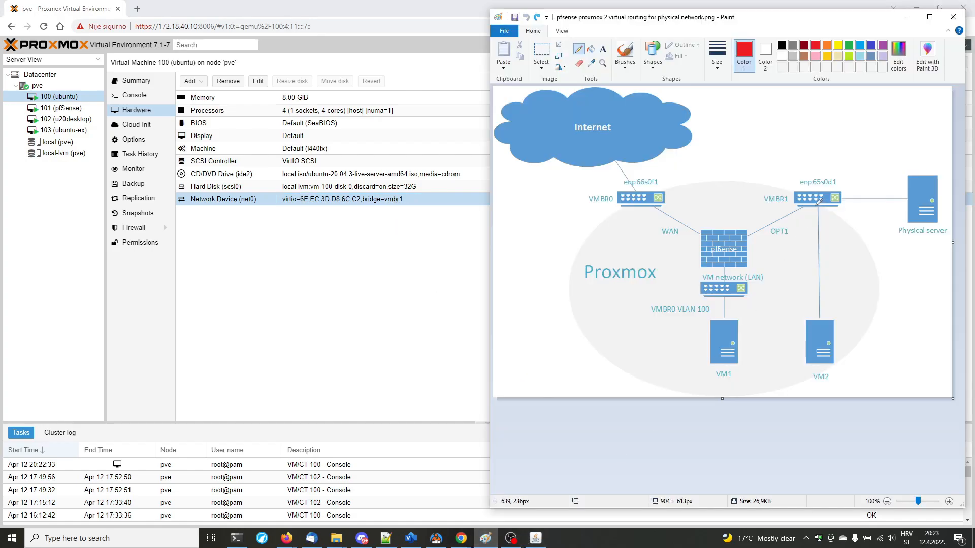
mouse_move(791, 189)
mouse_down()
mouse_move(761, 185)
mouse_move(796, 194)
mouse_up()
- Examine the bridges and VLAN tag of the pfSense virtual machine's net0 and net1 devices against the Paint diagram
click(71, 109)
click(390, 211)
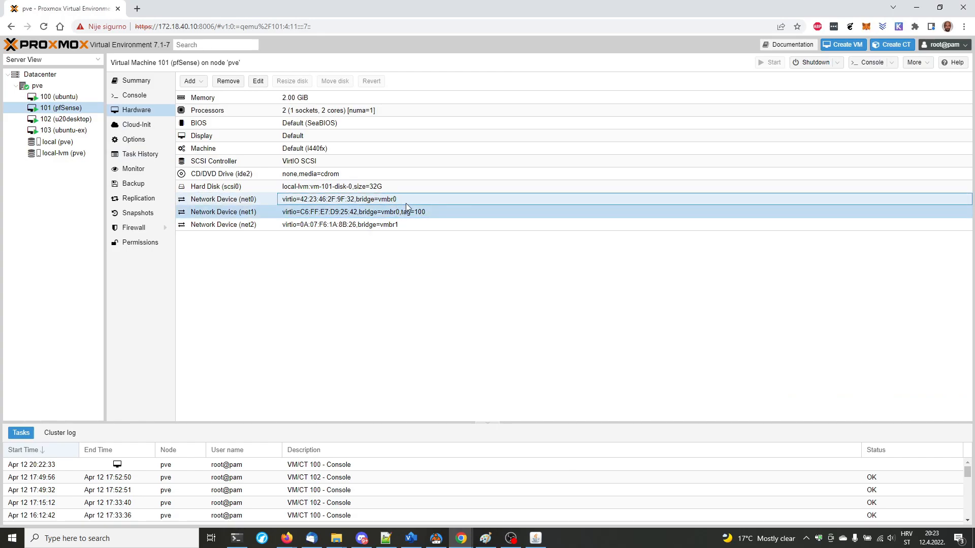
click(407, 199)
click(422, 213)
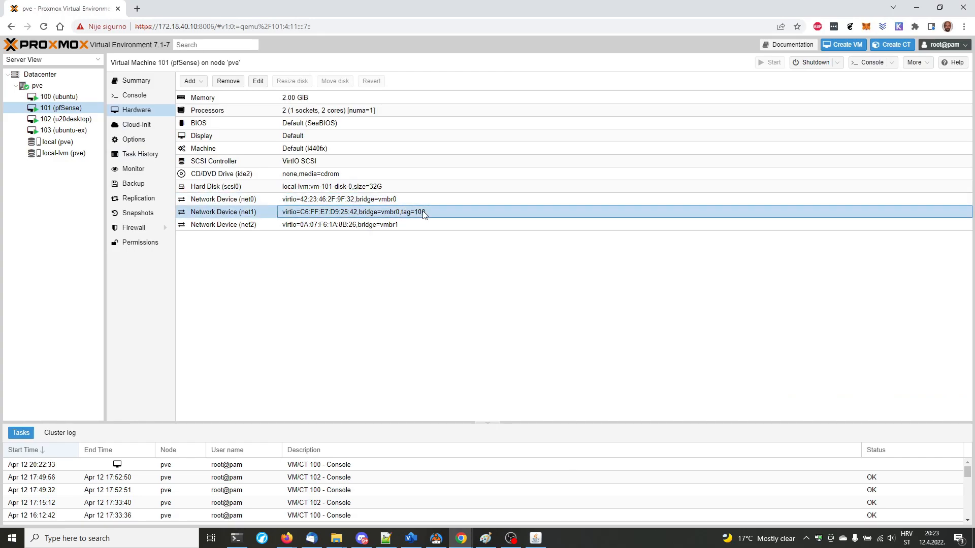
click(416, 200)
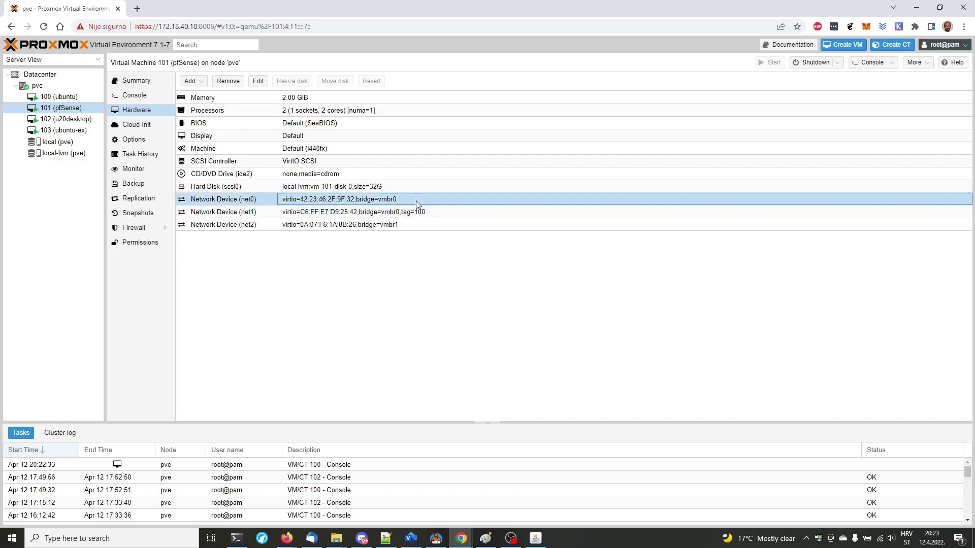
key(alt+Tab)
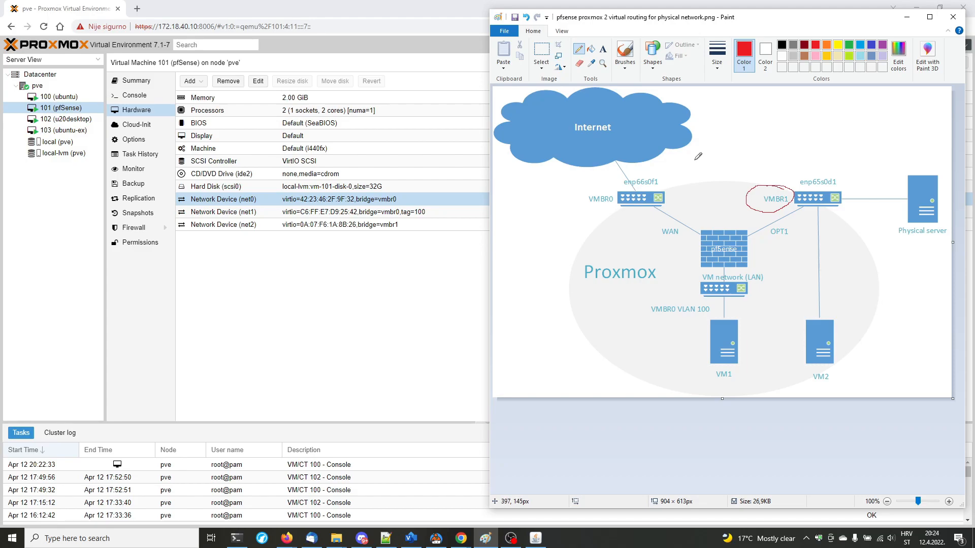
click(415, 210)
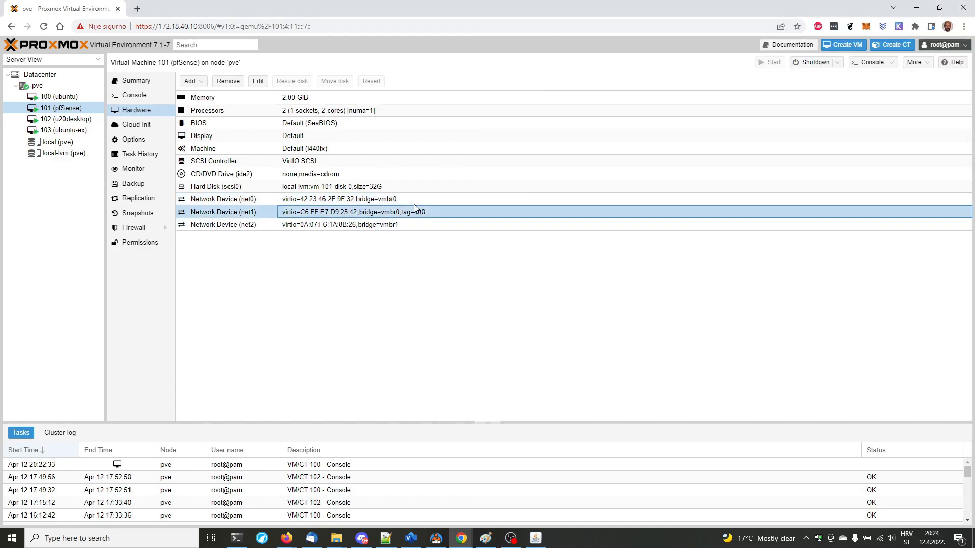
- Check the bridge of the pfSense virtual machine's net2 device, and mark the link between VMBR1 and pfSense in red on the Paint diagram
click(415, 210)
click(417, 202)
click(441, 213)
click(454, 224)
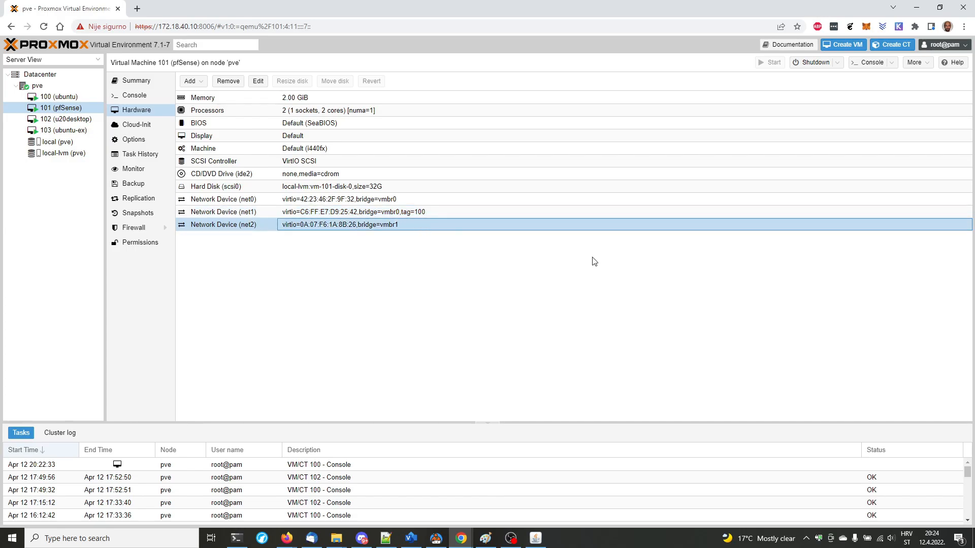
key(alt+Tab)
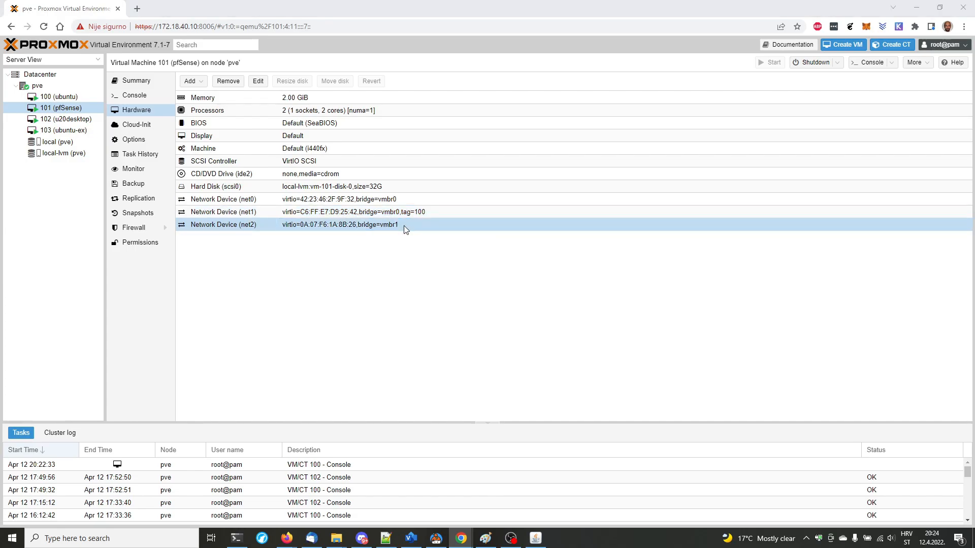
mouse_move(805, 213)
mouse_down()
mouse_move(747, 243)
mouse_move(792, 221)
mouse_up()
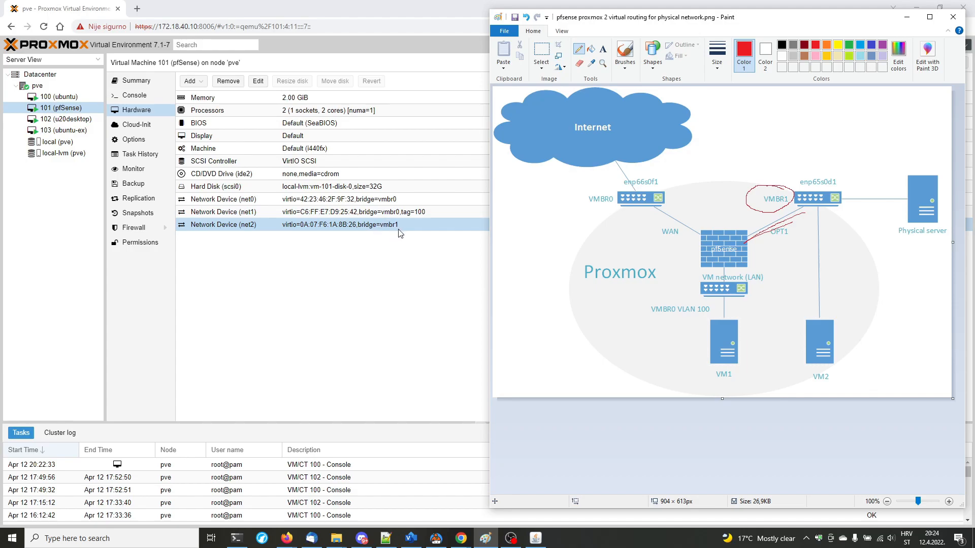
- Undo the red circle around VMBR1 and the strokes along the OPT1 link on the network diagram
key(ctrl+z)
key(ctrl+z)
key(ctrl+z)
- Open the console of virtual machine 102 (u20desktop) in Proxmox and log in with the account password
double_click(68, 118)
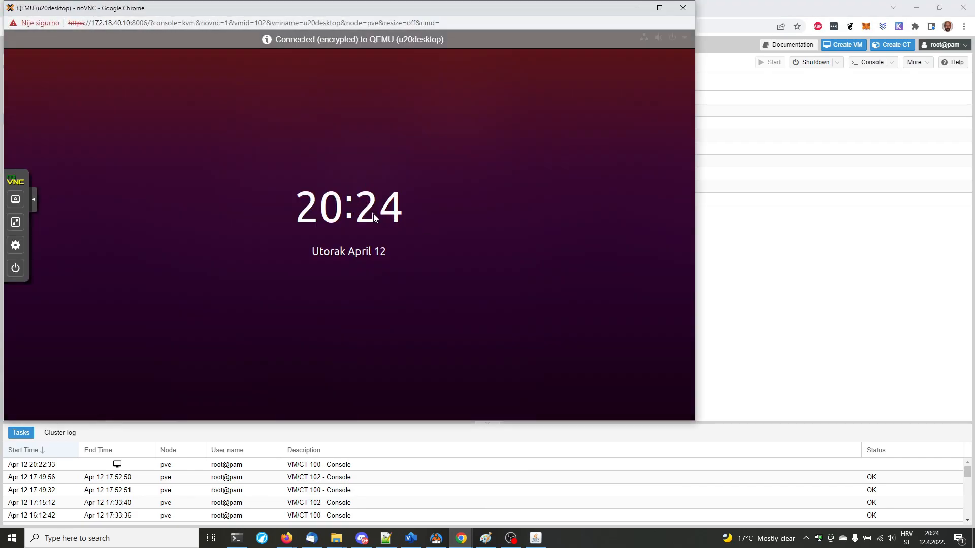
click(373, 214)
text(******)
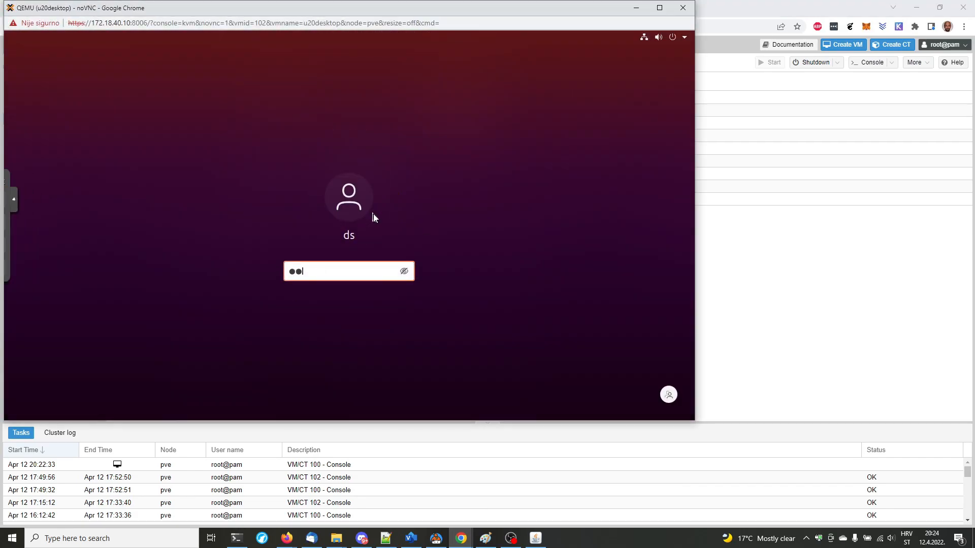
key(Return)
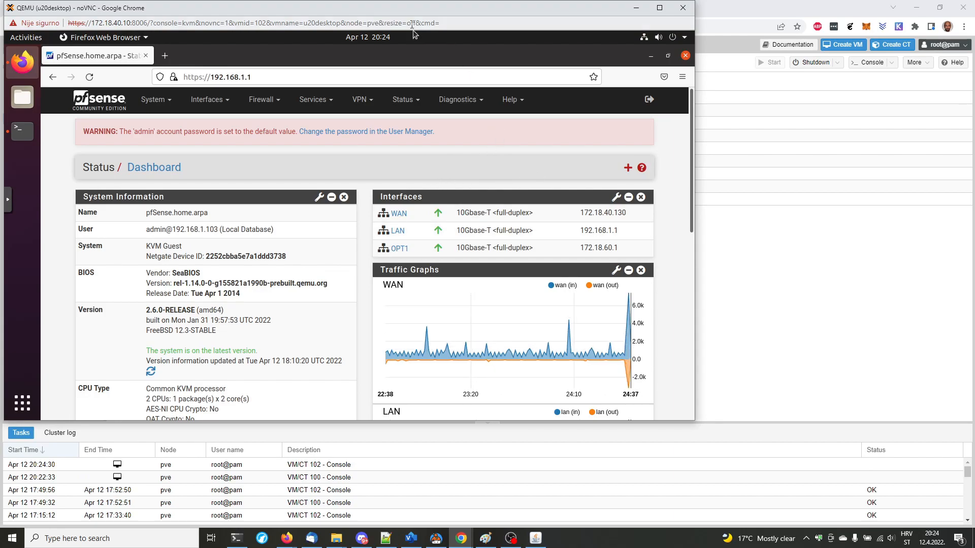
- Examine the WAN, LAN and OPT1 interface addresses on the pfSense dashboard in the virtual machine's console
drag(406, 14, 428, 36)
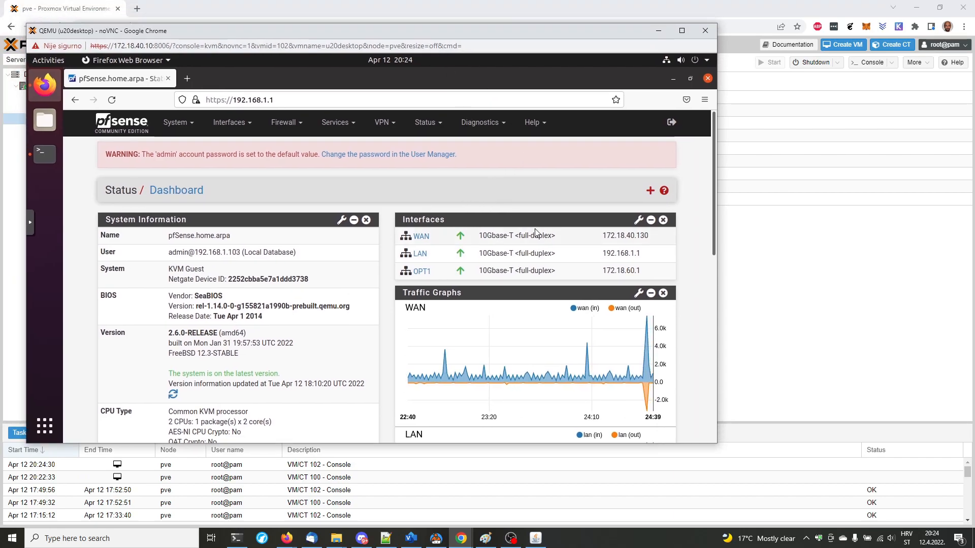
scroll(534, 229, down, 2)
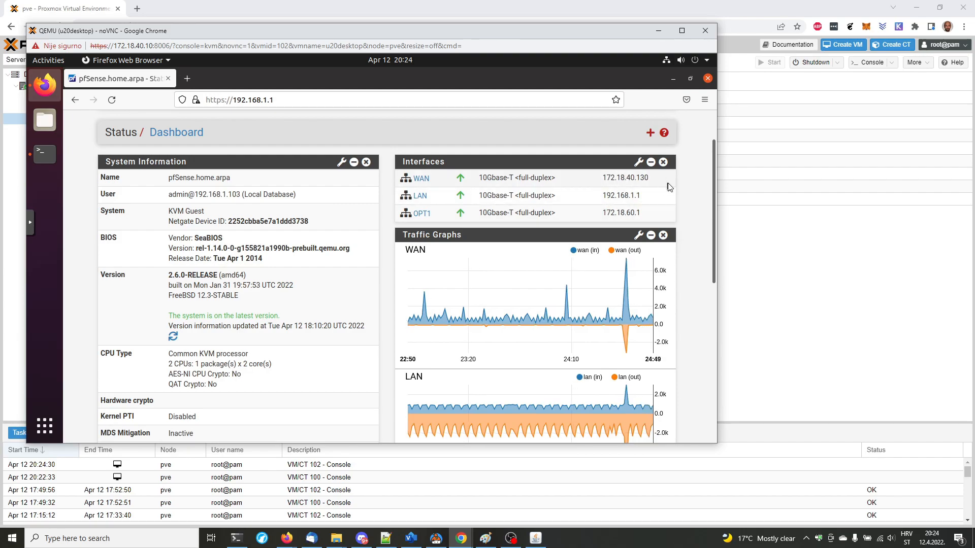
drag(383, 34, 446, 61)
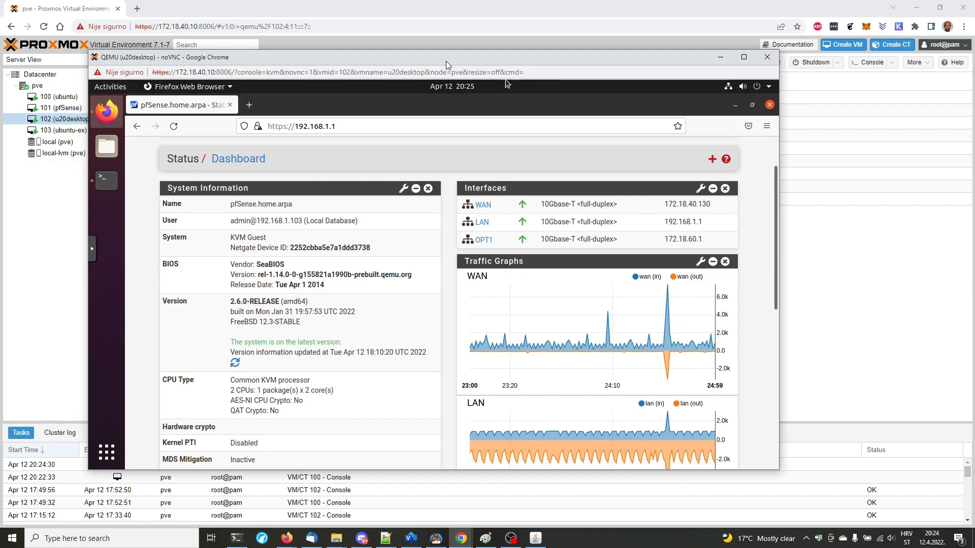
drag(422, 59, 381, 73)
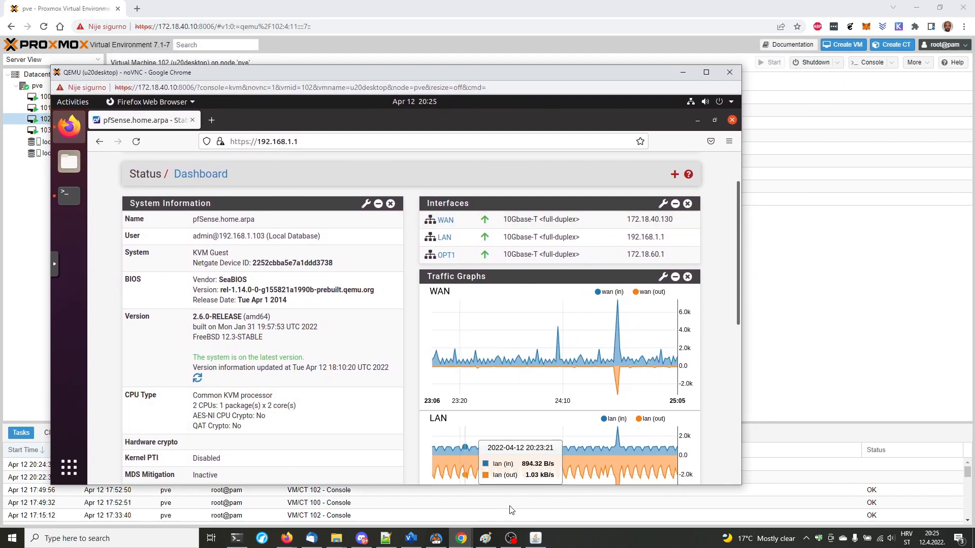
- Bring up the Proxmox host terminal and the physical server's iKVM console, and circle the Physical server in red on the Paint diagram
click(235, 540)
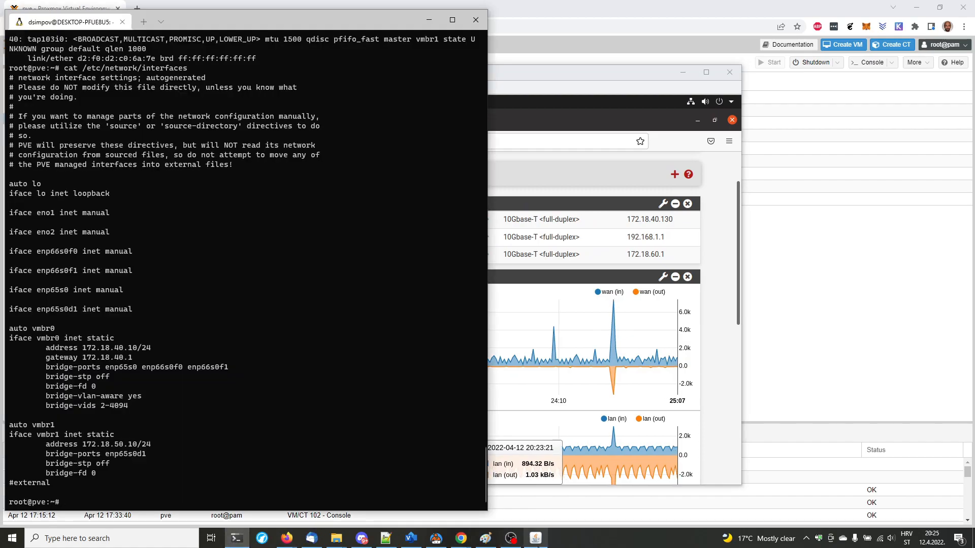
click(536, 539)
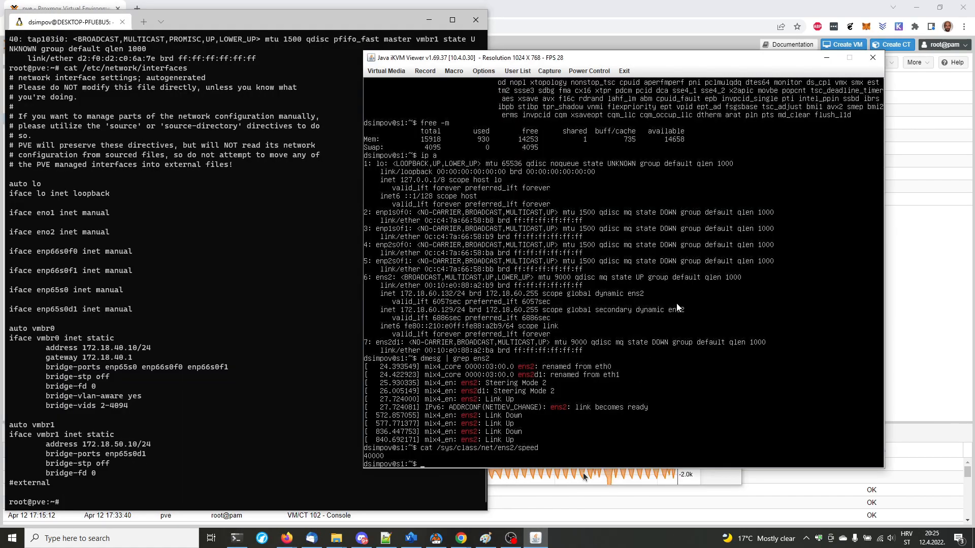
drag(632, 61, 639, 68)
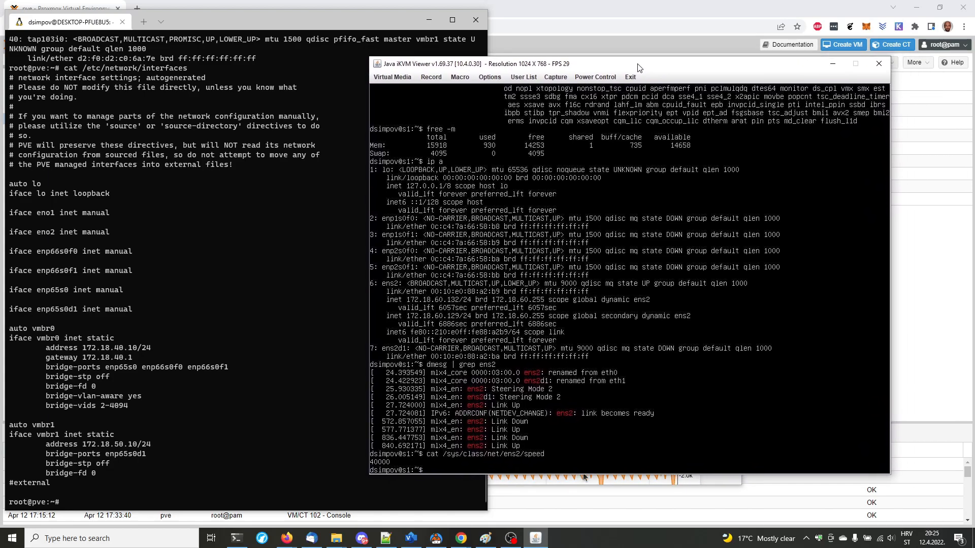
click(486, 538)
drag(917, 159, 920, 166)
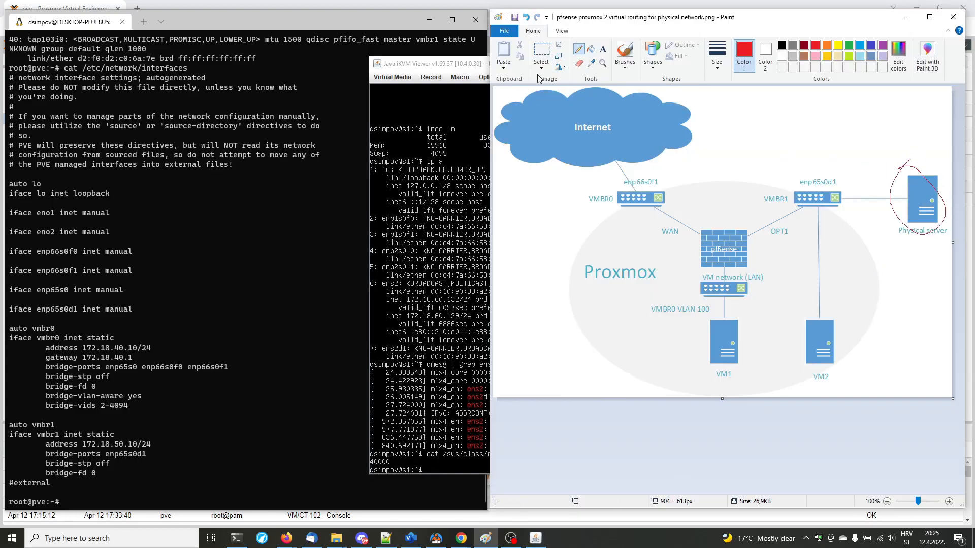
- In the physical server's iKVM console, replace the uppercase entry with ping google.com, run it, and stop the ping after a few replies
click(465, 66)
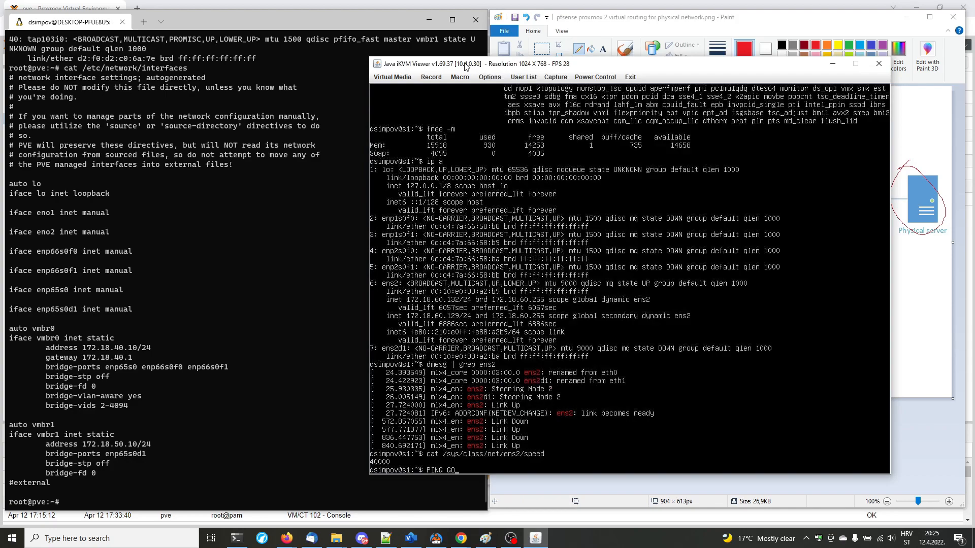
key(BackSpace)
key(BackSpace)
key(BackSpace)
key(BackSpace)
key(BackSpace)
key(BackSpace)
key(BackSpace)
key(BackSpace)
key(BackSpace)
key(BackSpace)
key(BackSpace)
key(Return)
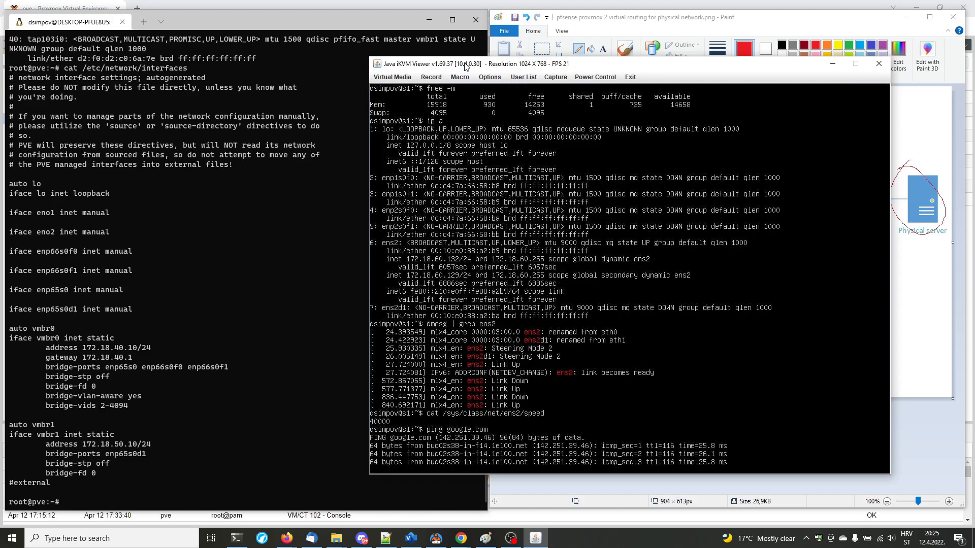
key(ctrl+c)
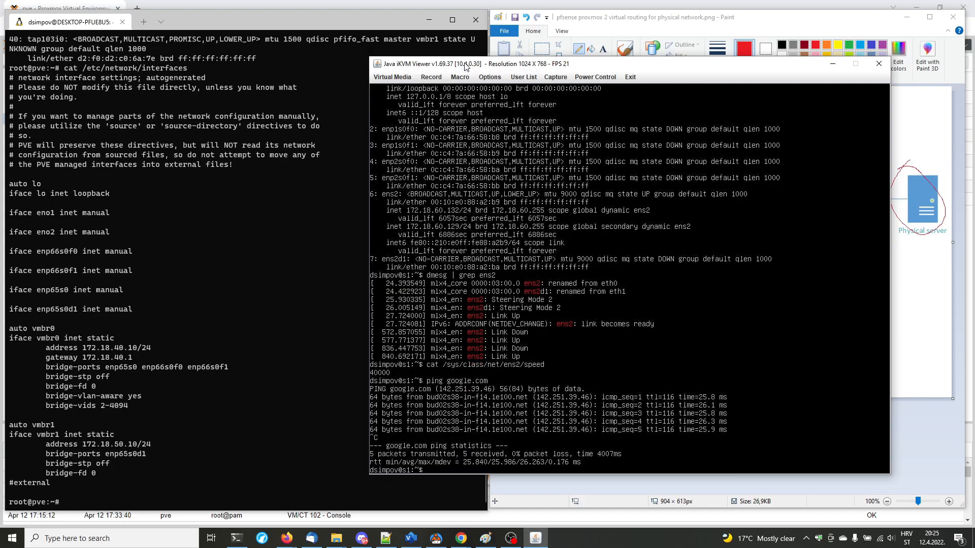